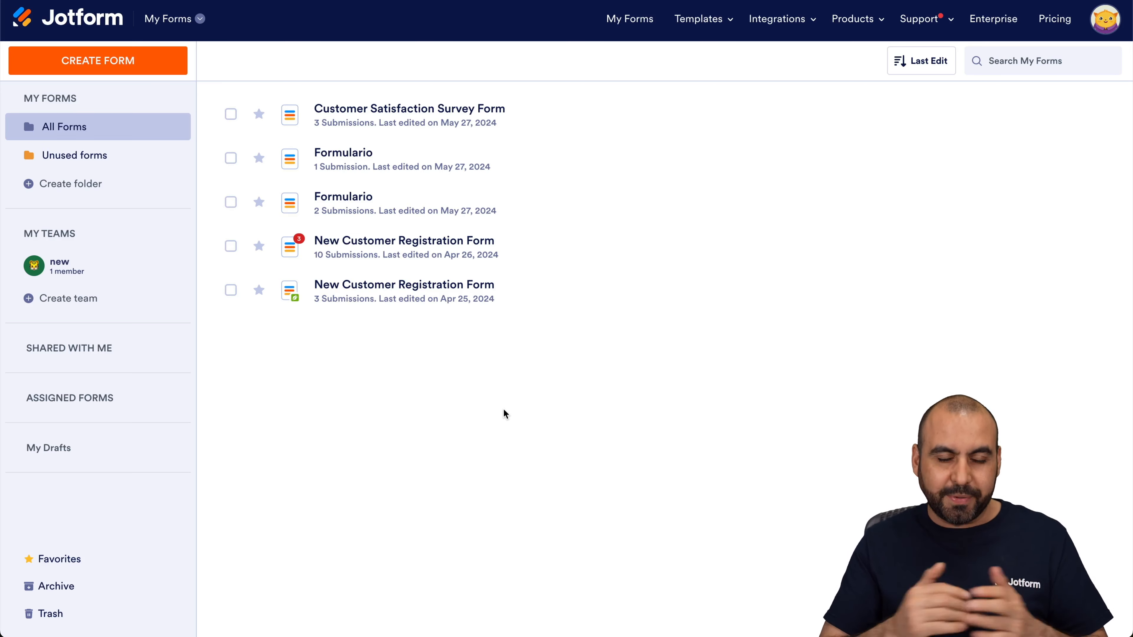
Create a new form from the New Customer Registration Form template.
{"action": "left_click", "coordinate": [114, 67]}
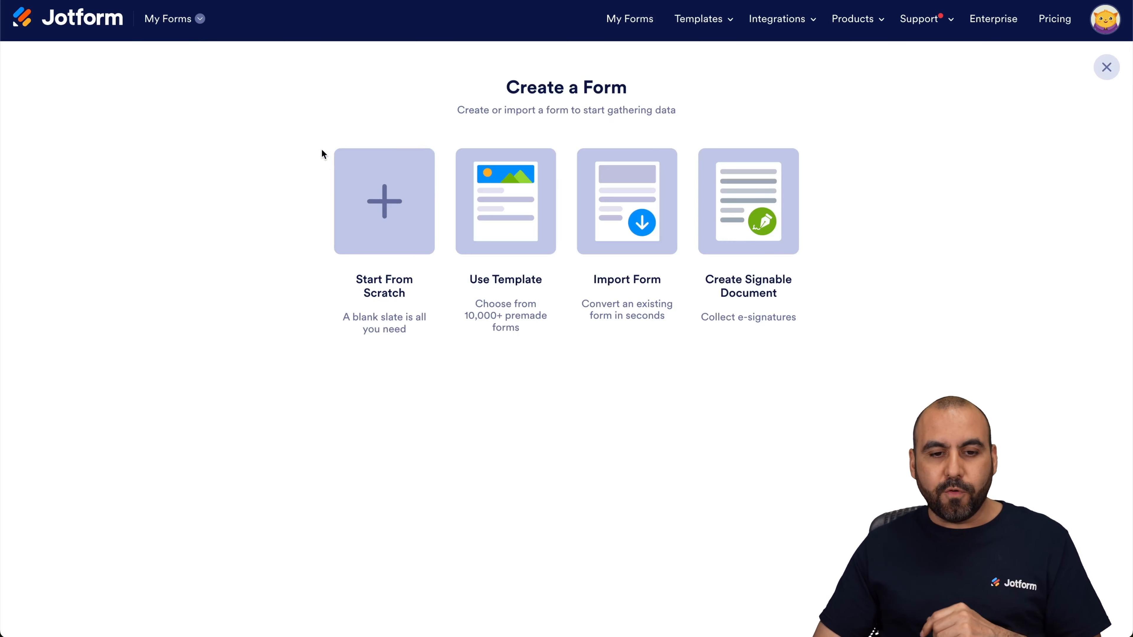
{"action": "left_click", "coordinate": [513, 222]}
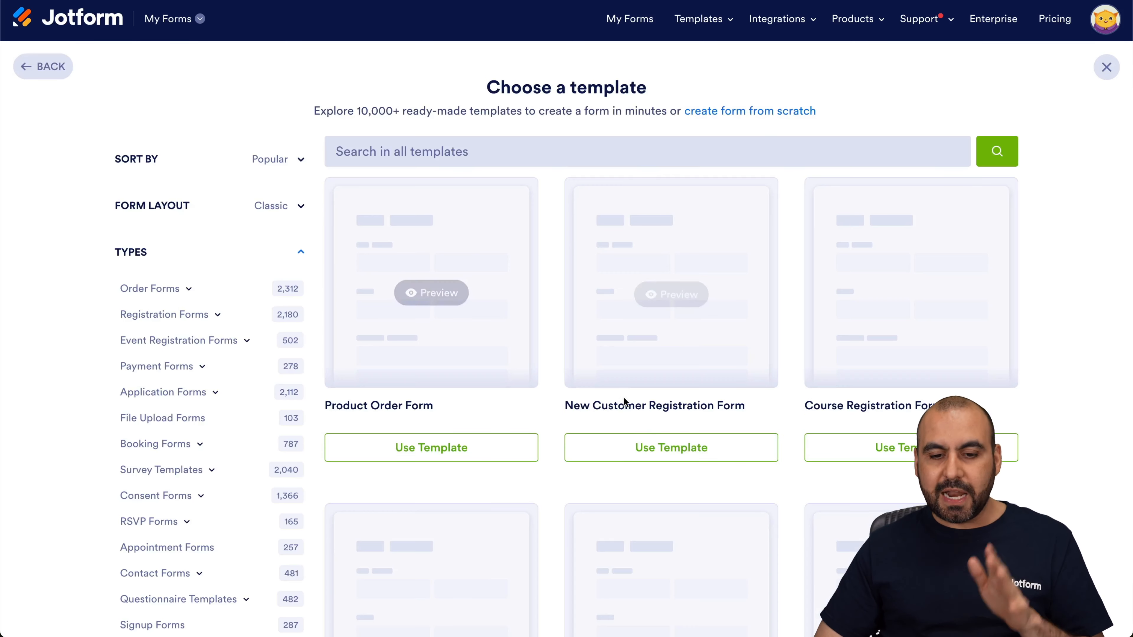
{"action": "left_click", "coordinate": [649, 443]}
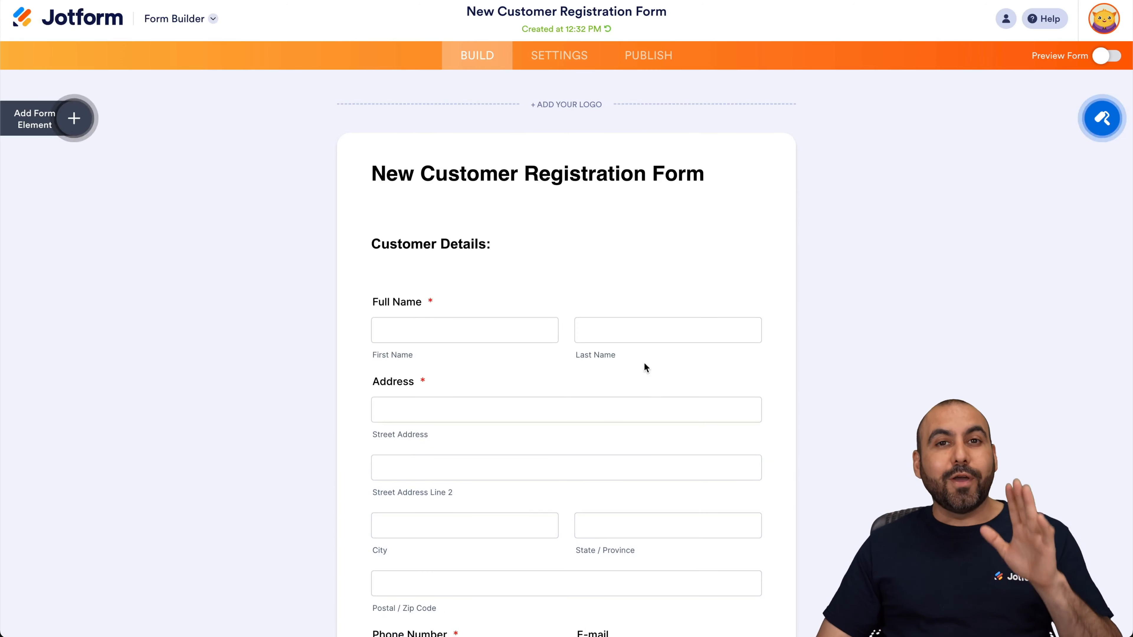
{"action": "left_click", "coordinate": [583, 68]}
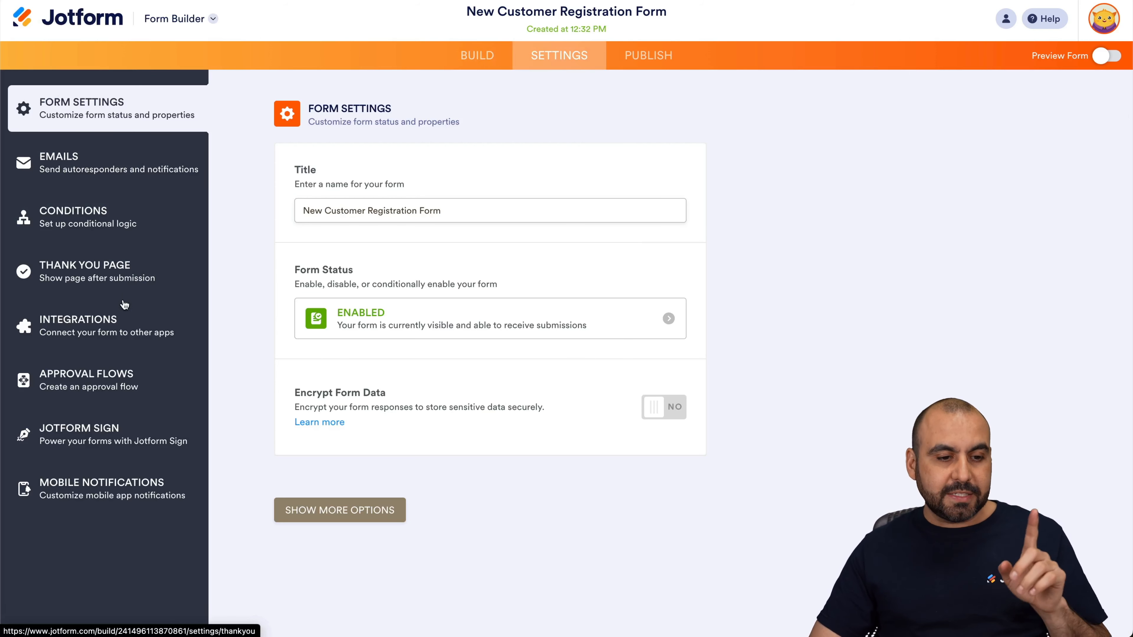
{"action": "left_click", "coordinate": [124, 326]}
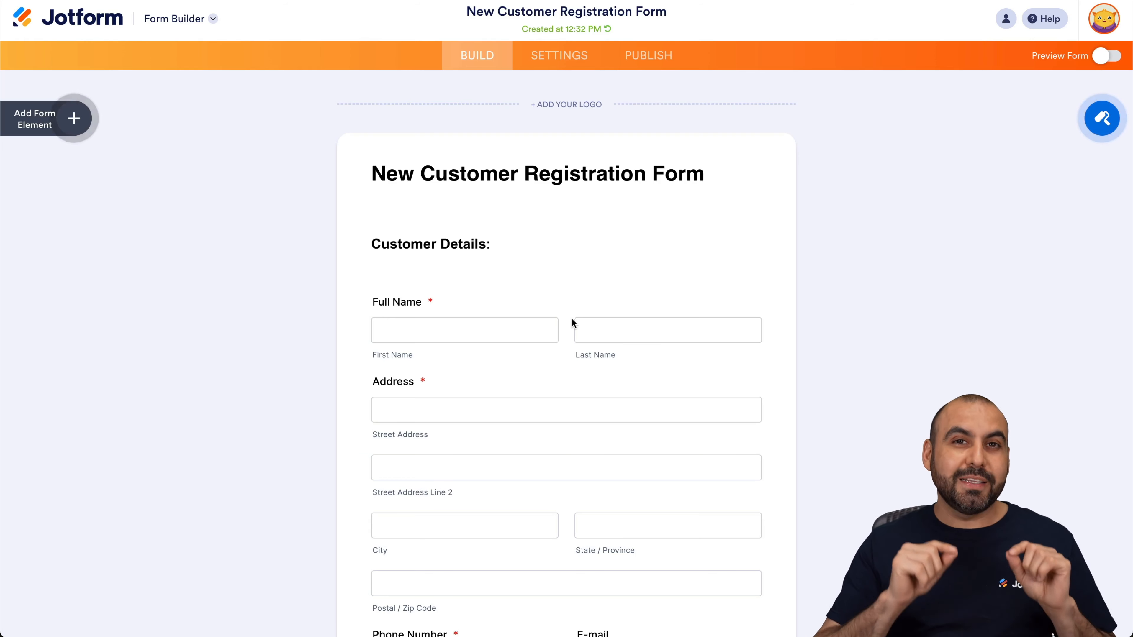
Preview the form, fill it with sample data, submit a test entry and close the preview.
{"action": "left_click", "coordinate": [1109, 57]}
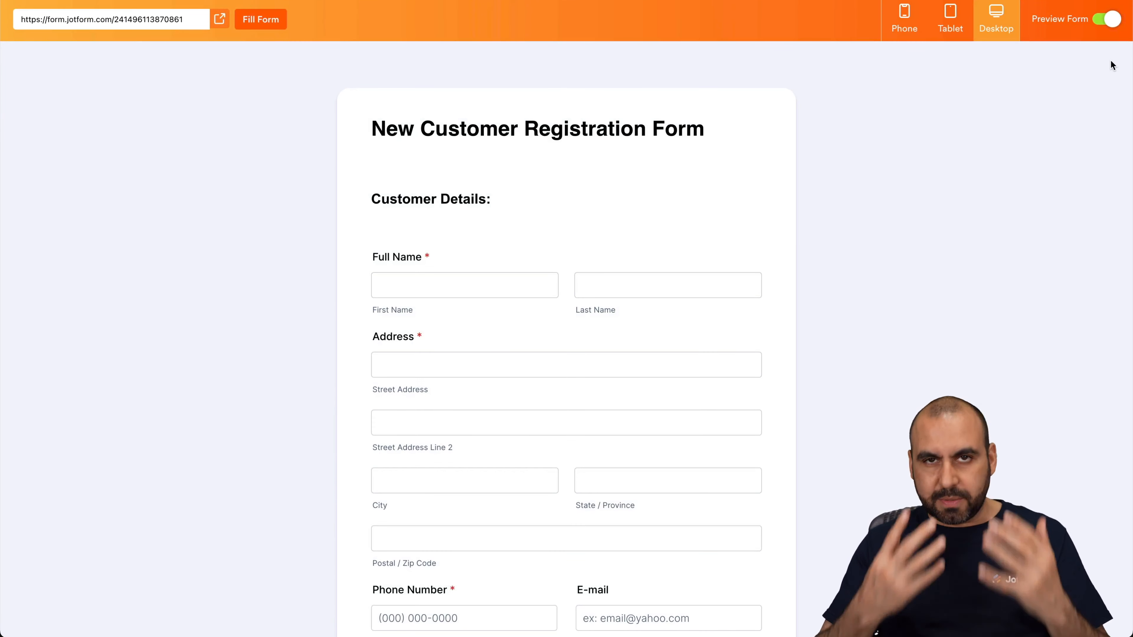
{"action": "left_click", "coordinate": [261, 19]}
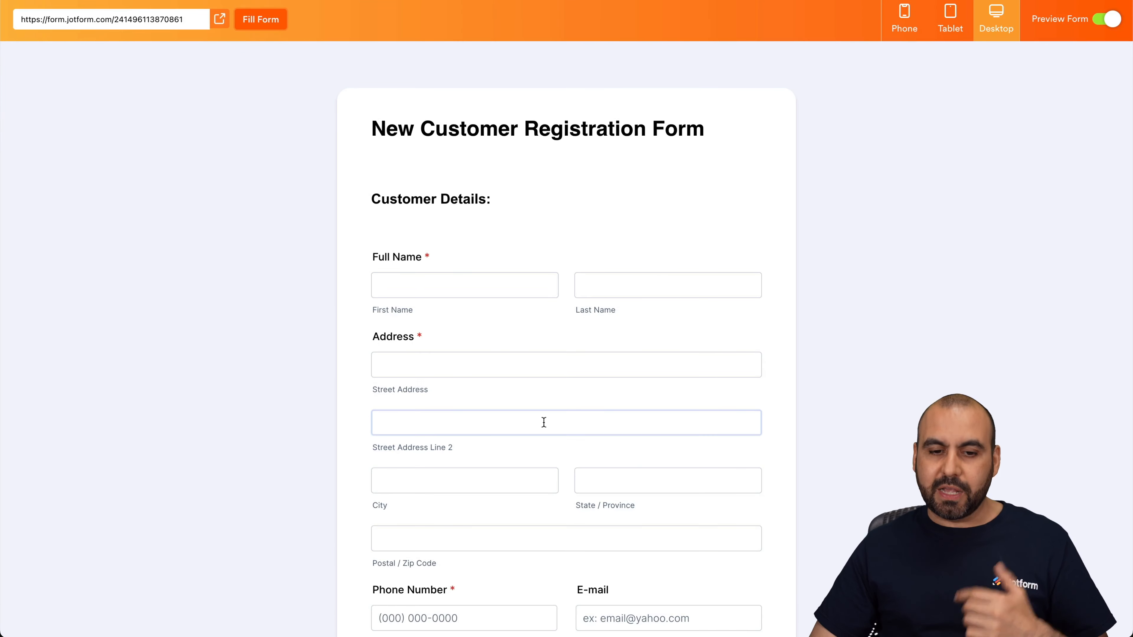
{"action": "scroll", "coordinate": [543, 422], "scroll_direction": "down", "scroll_amount": 20}
{"action": "left_click", "coordinate": [553, 594]}
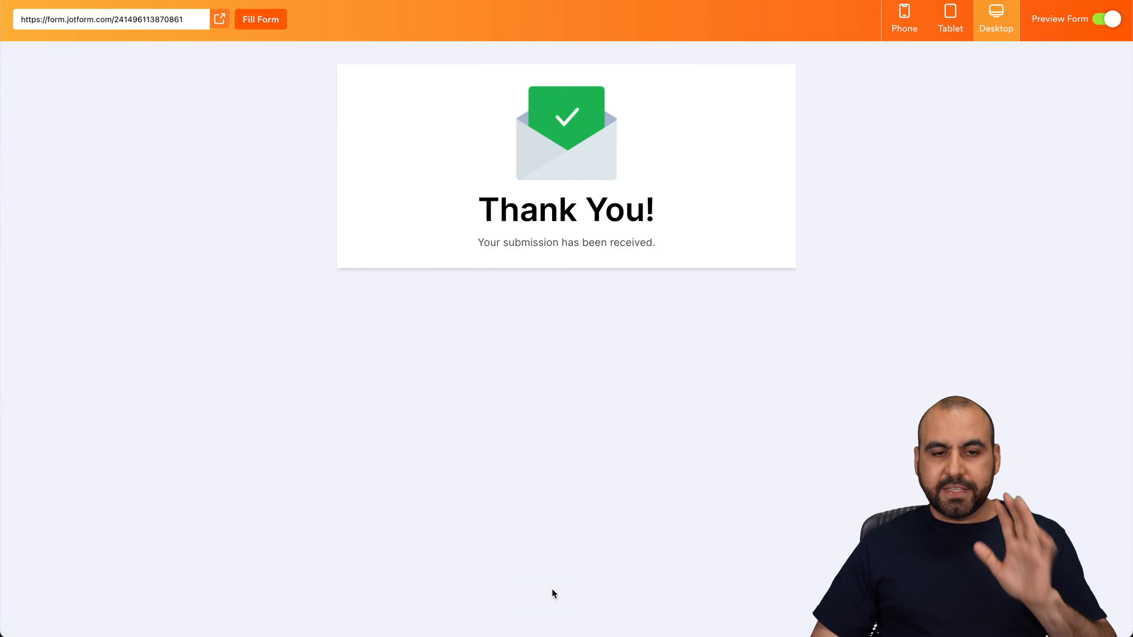
{"action": "left_click", "coordinate": [1108, 23]}
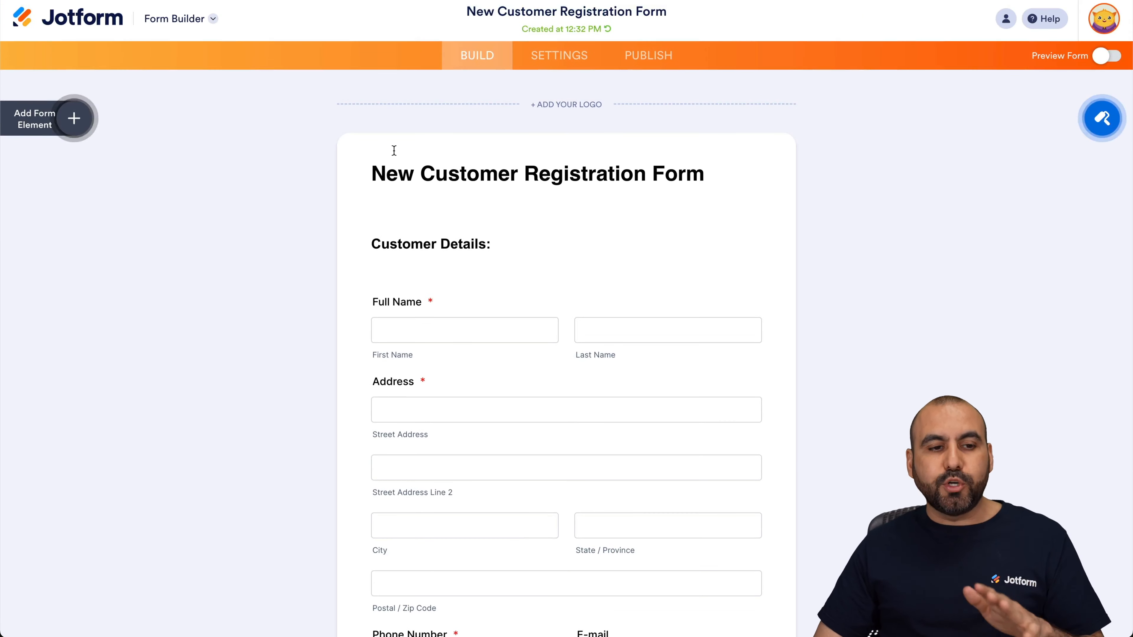
Switch to the submissions table and add a Send Data to Other Apps button column named Google Drive.
{"action": "left_click", "coordinate": [189, 20]}
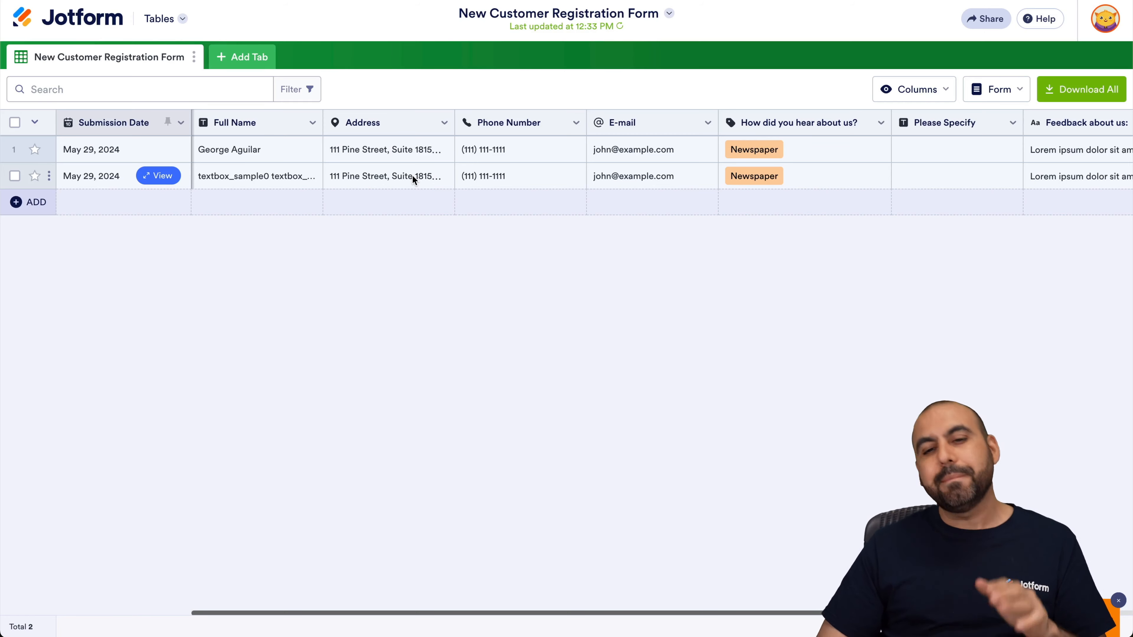
{"action": "scroll", "coordinate": [413, 174], "scroll_direction": "right", "scroll_amount": 10}
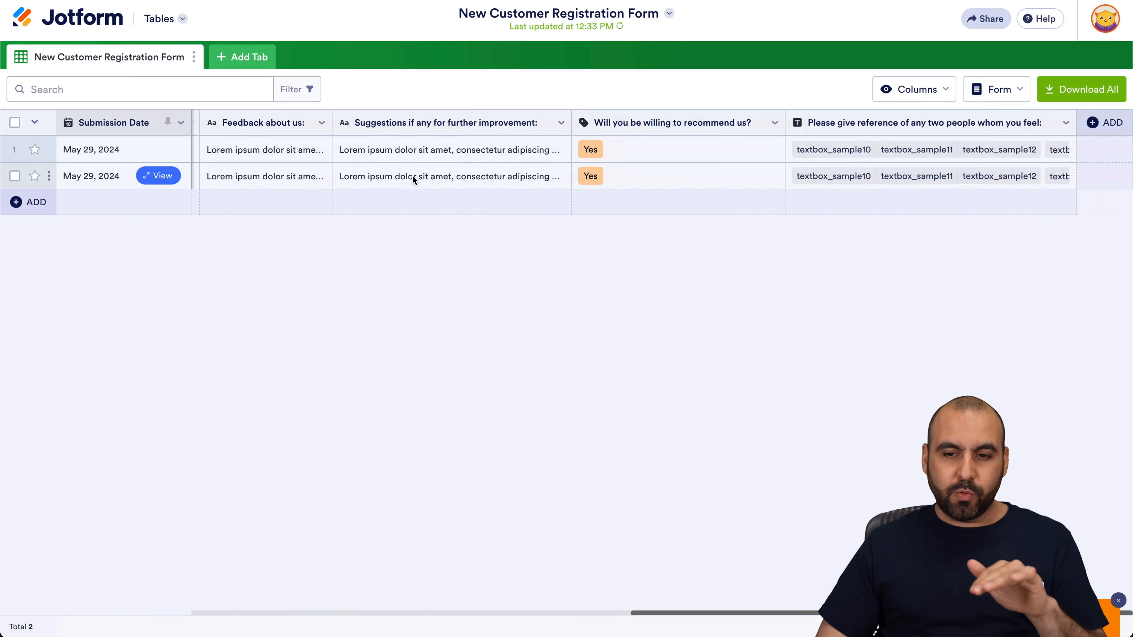
{"action": "left_click", "coordinate": [1089, 122]}
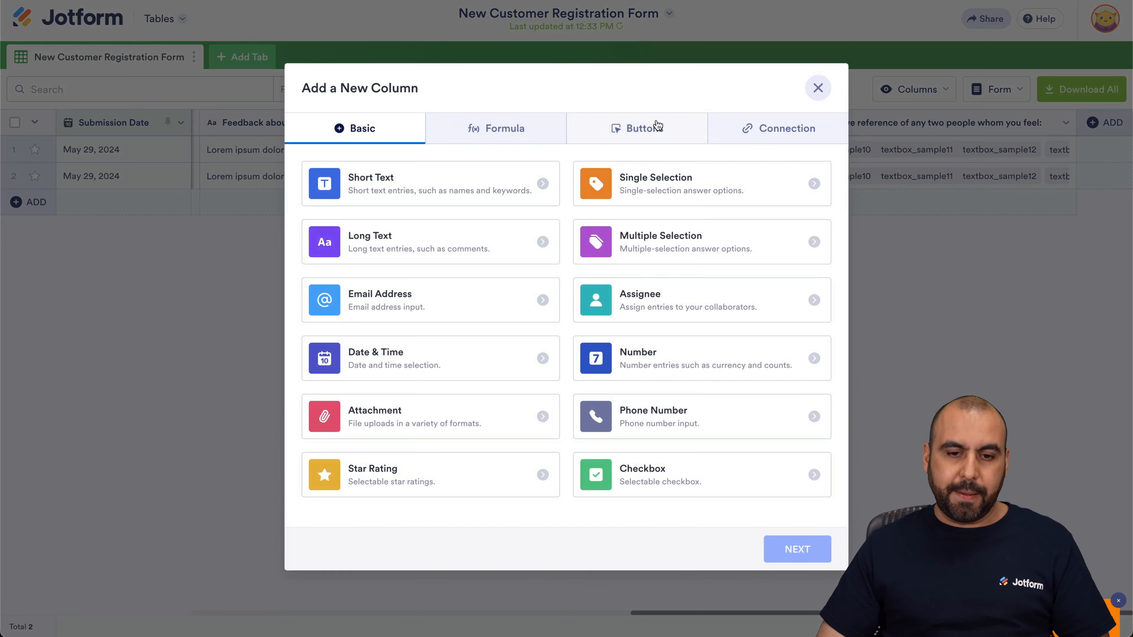
{"action": "left_click", "coordinate": [658, 126]}
{"action": "left_click", "coordinate": [662, 187]}
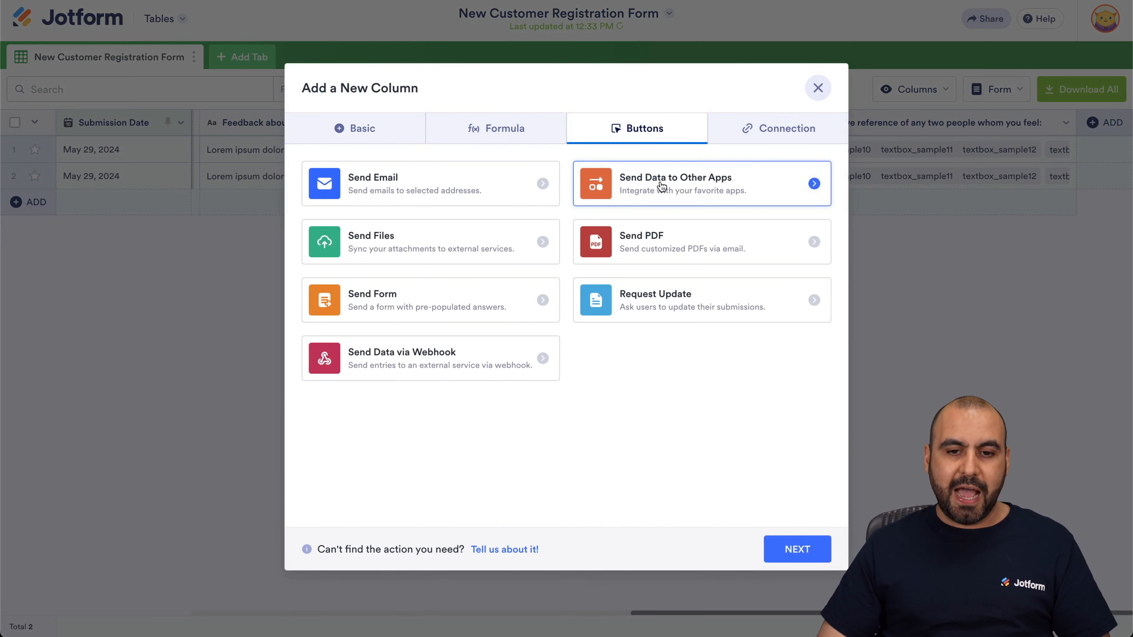
{"action": "left_click", "coordinate": [768, 540]}
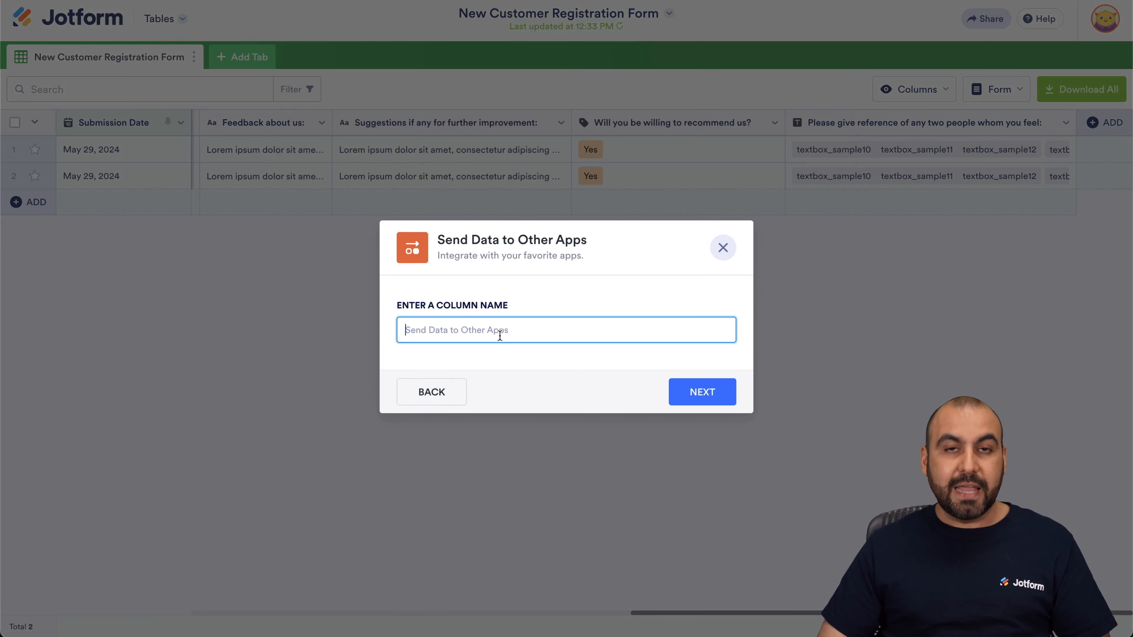
{"action": "type", "text": "Google Drive"}
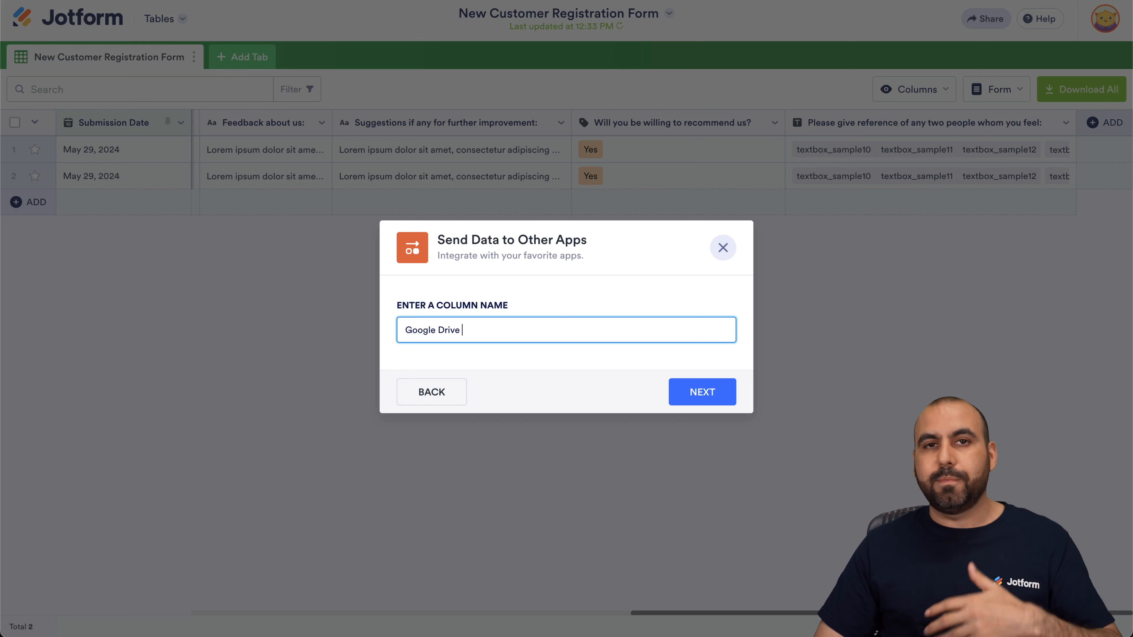
{"action": "left_click", "coordinate": [687, 393]}
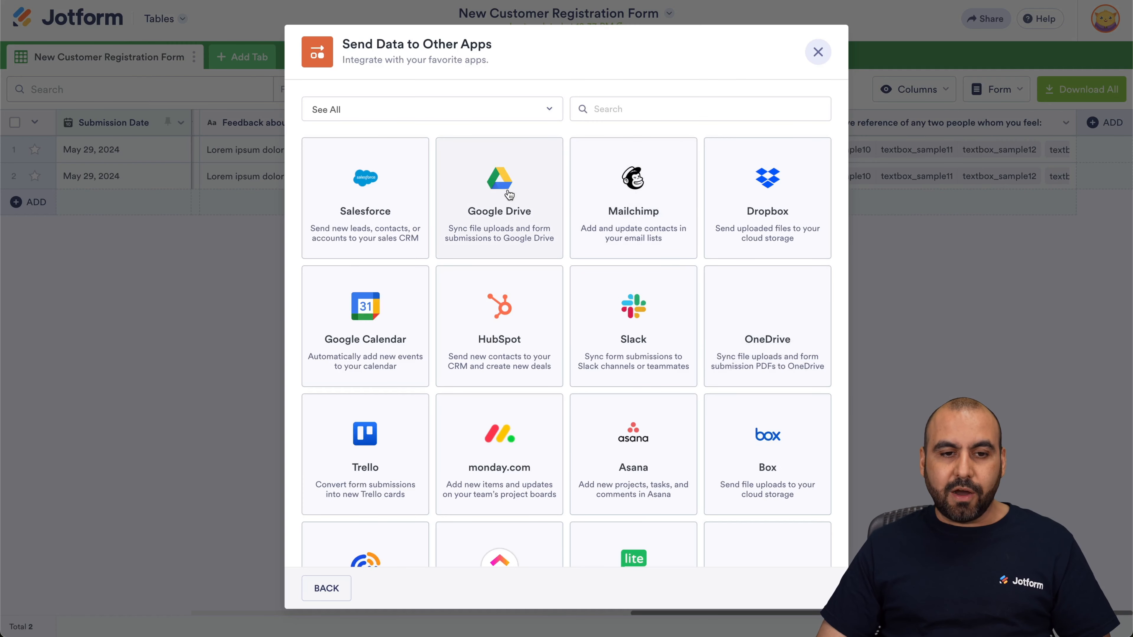
Choose Google Drive as the app and sign in with another Google account to authorize it.
{"action": "left_click", "coordinate": [486, 198]}
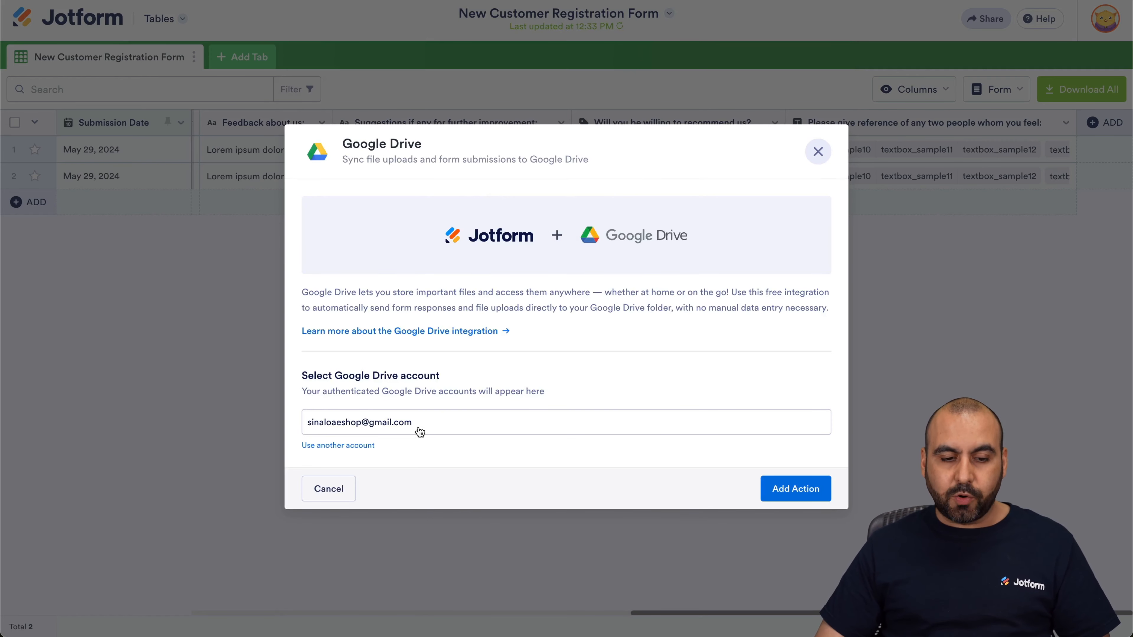
{"action": "left_click", "coordinate": [338, 446]}
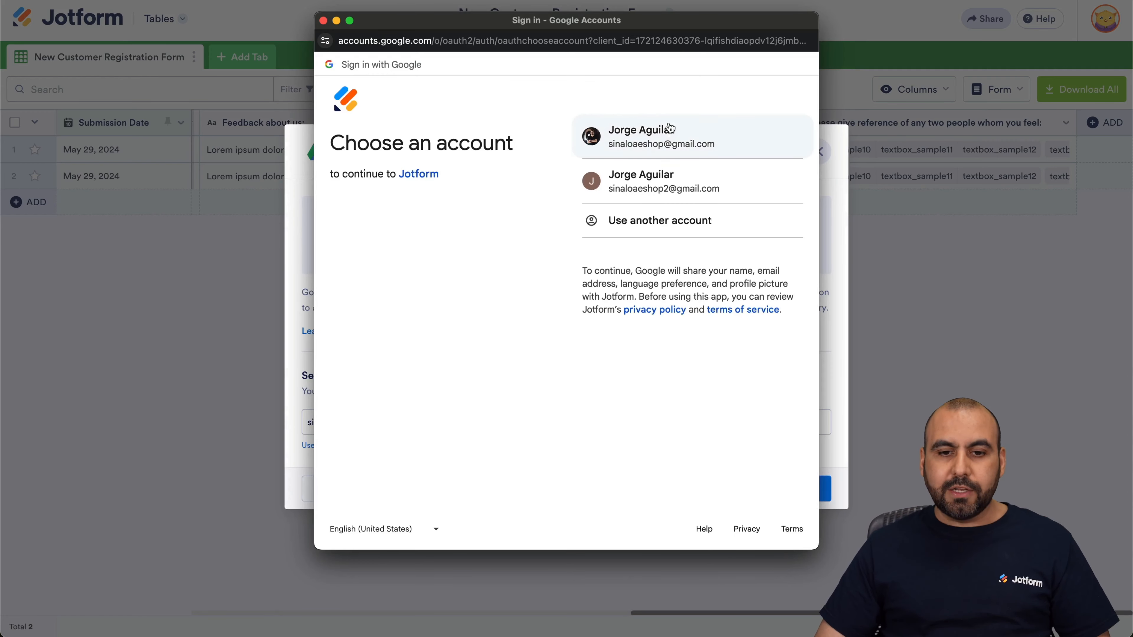
{"action": "left_click", "coordinate": [670, 129]}
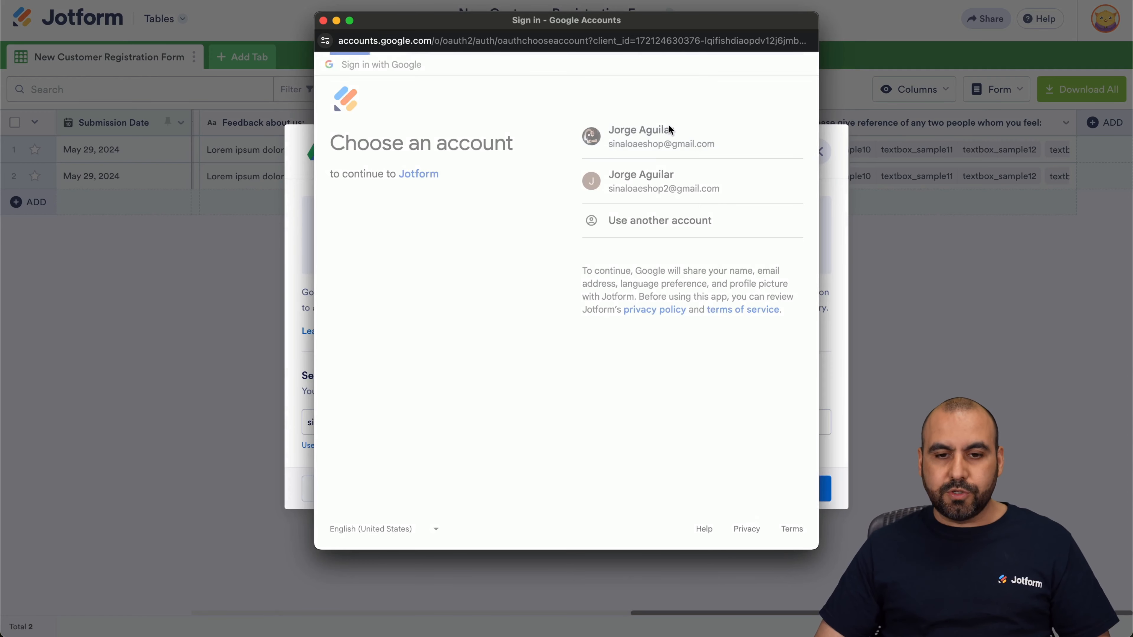
{"action": "left_click", "coordinate": [680, 253]}
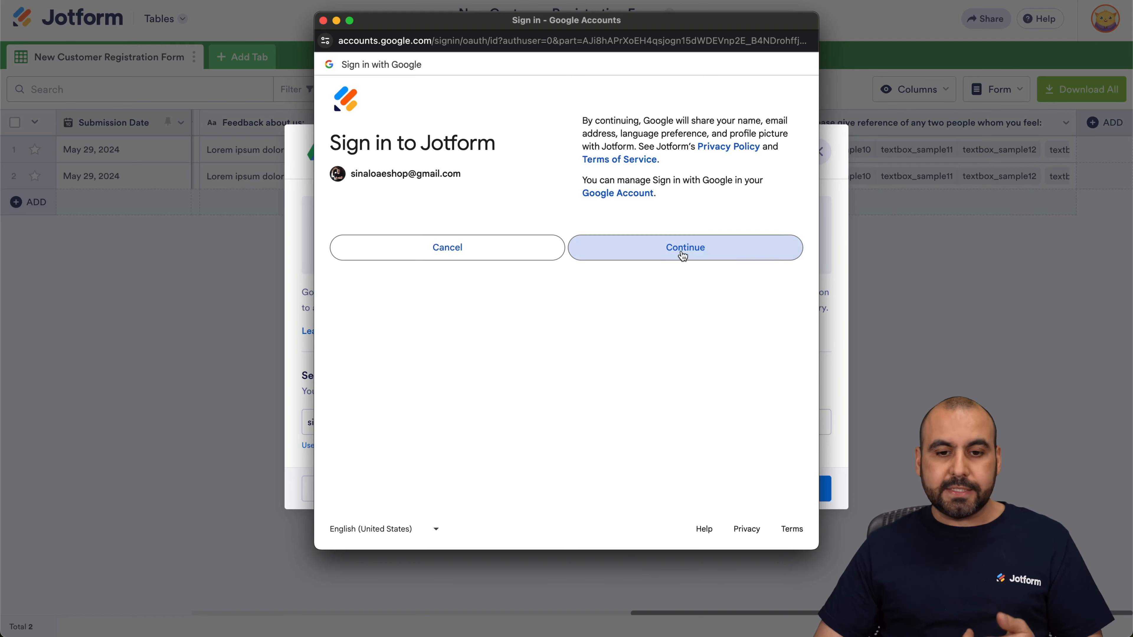
{"action": "left_click", "coordinate": [657, 357]}
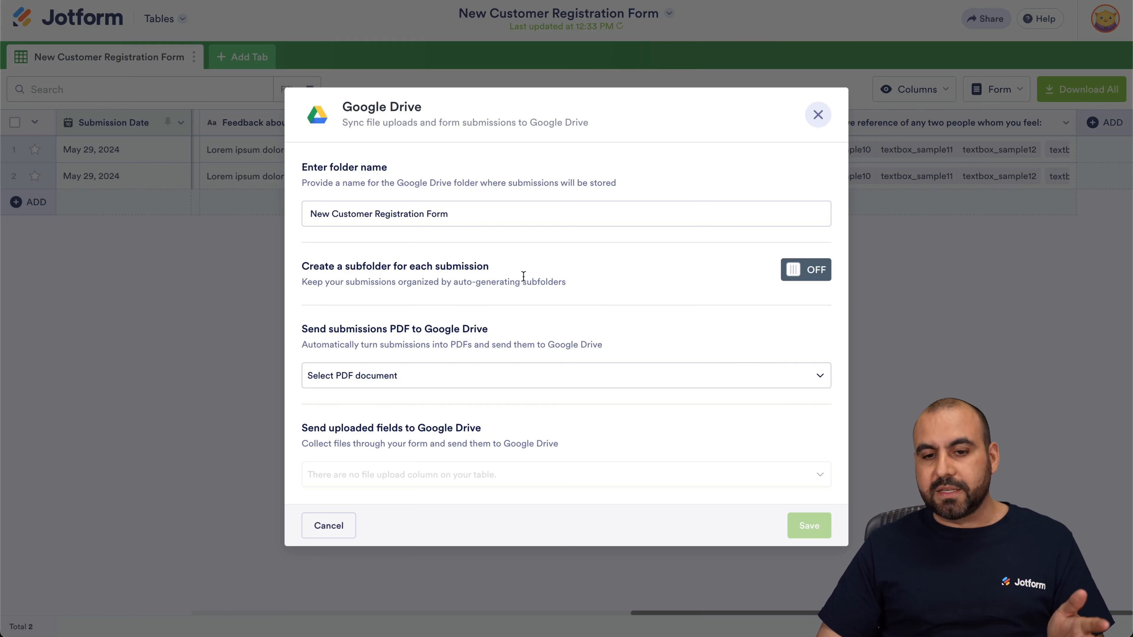
Enable a subfolder for each submission, named with Submission ID - Full Name.
{"action": "left_click", "coordinate": [804, 270]}
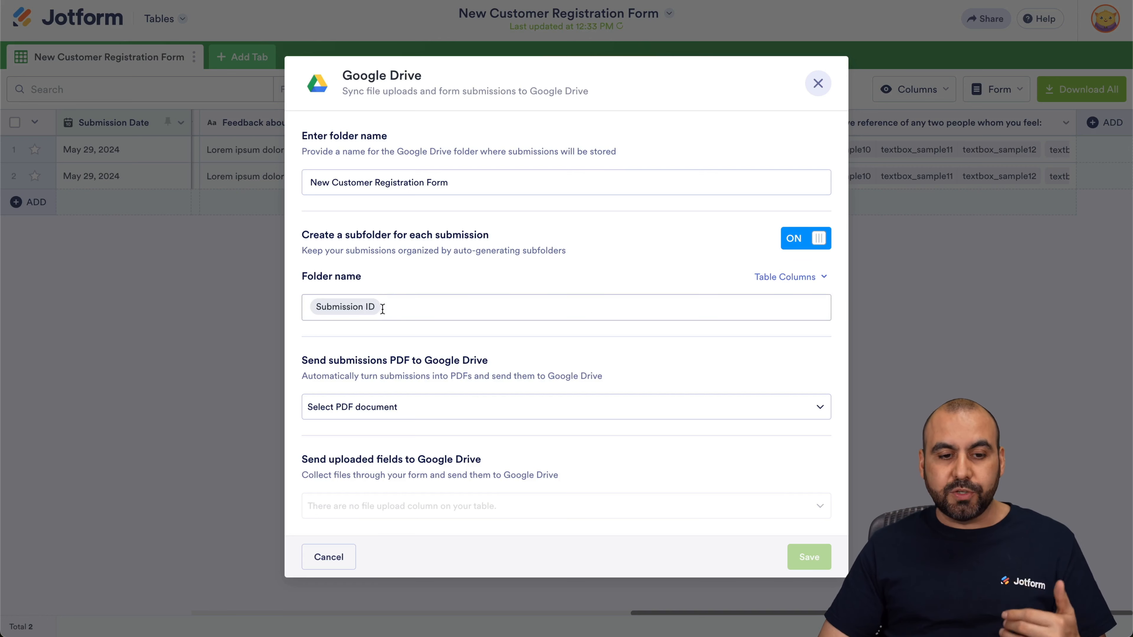
{"action": "left_click", "coordinate": [398, 307]}
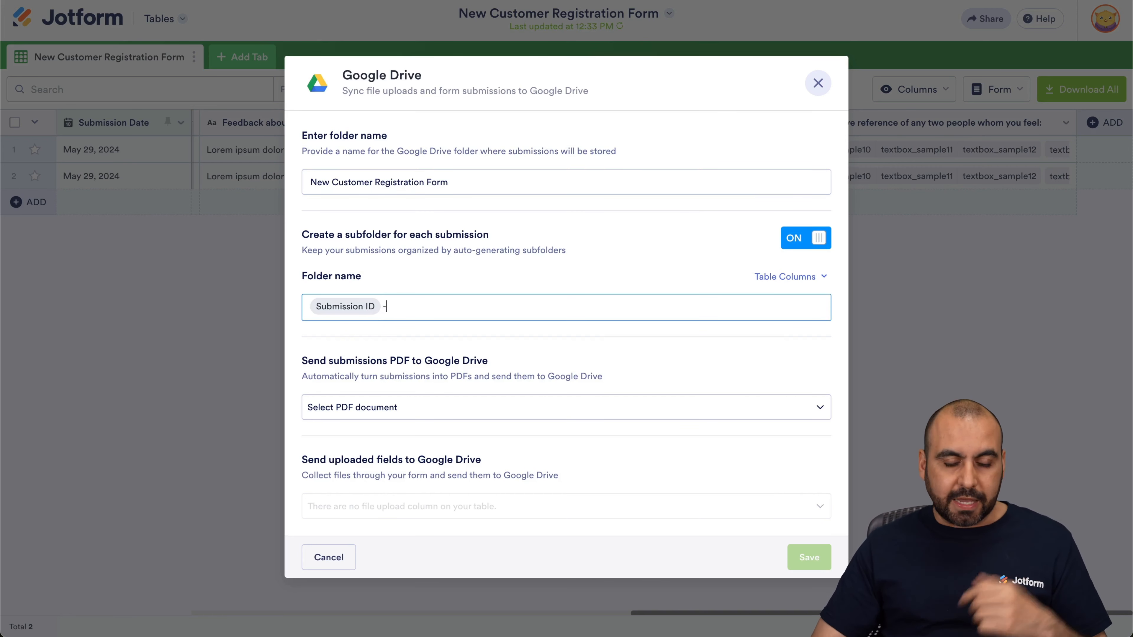
{"action": "left_click", "coordinate": [791, 277]}
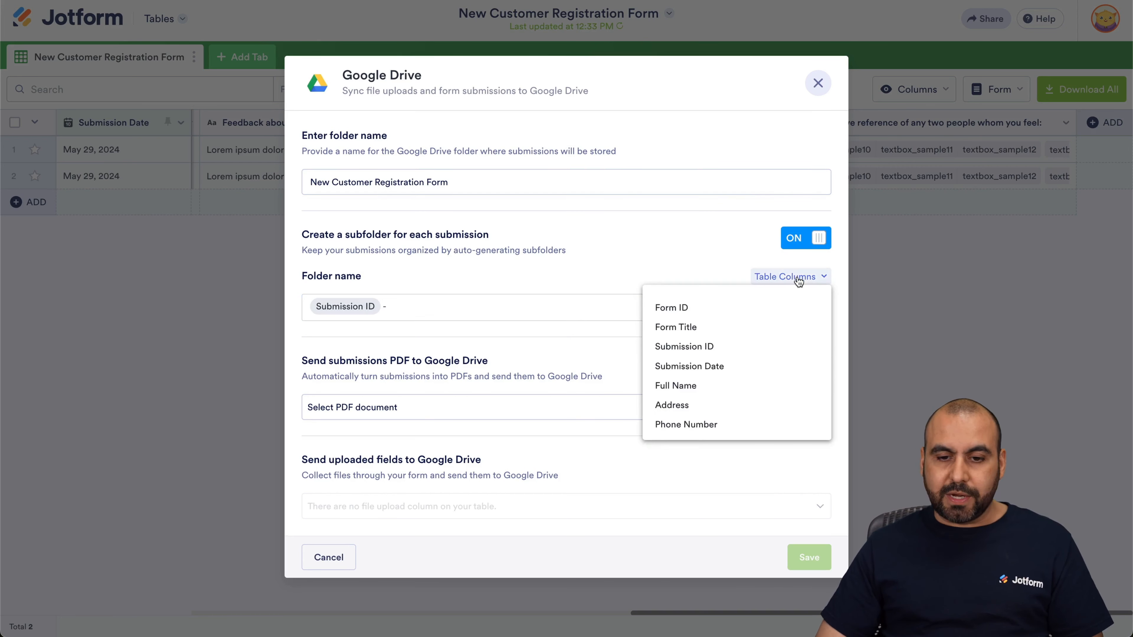
{"action": "left_click", "coordinate": [684, 385]}
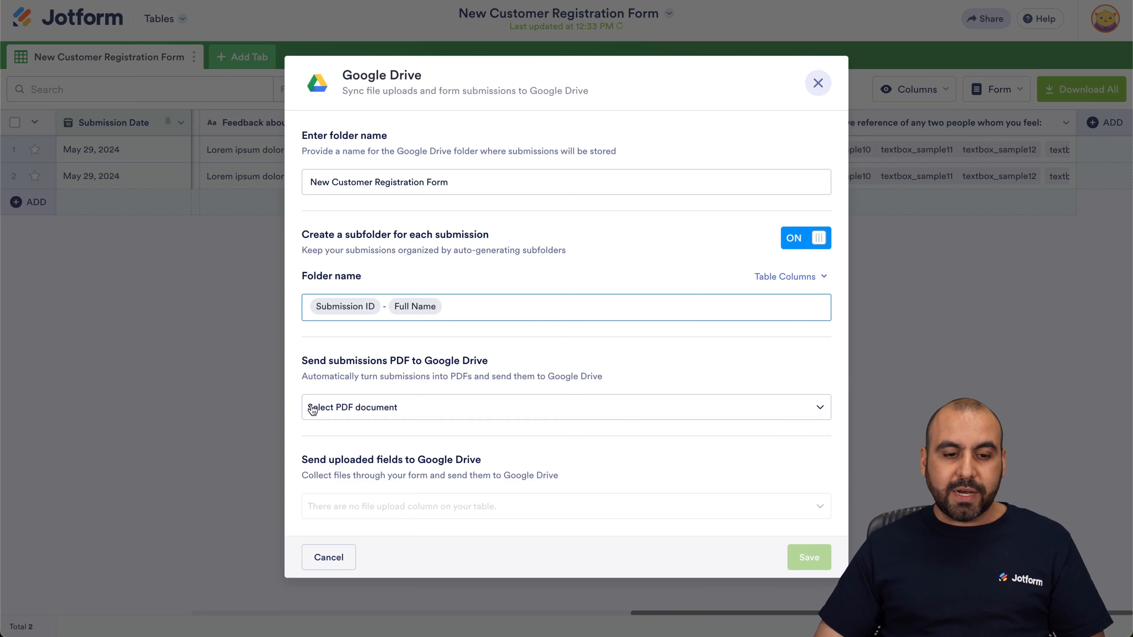
Send submissions as the Default PDF document to Google Drive and save the integration.
{"action": "left_click", "coordinate": [436, 407]}
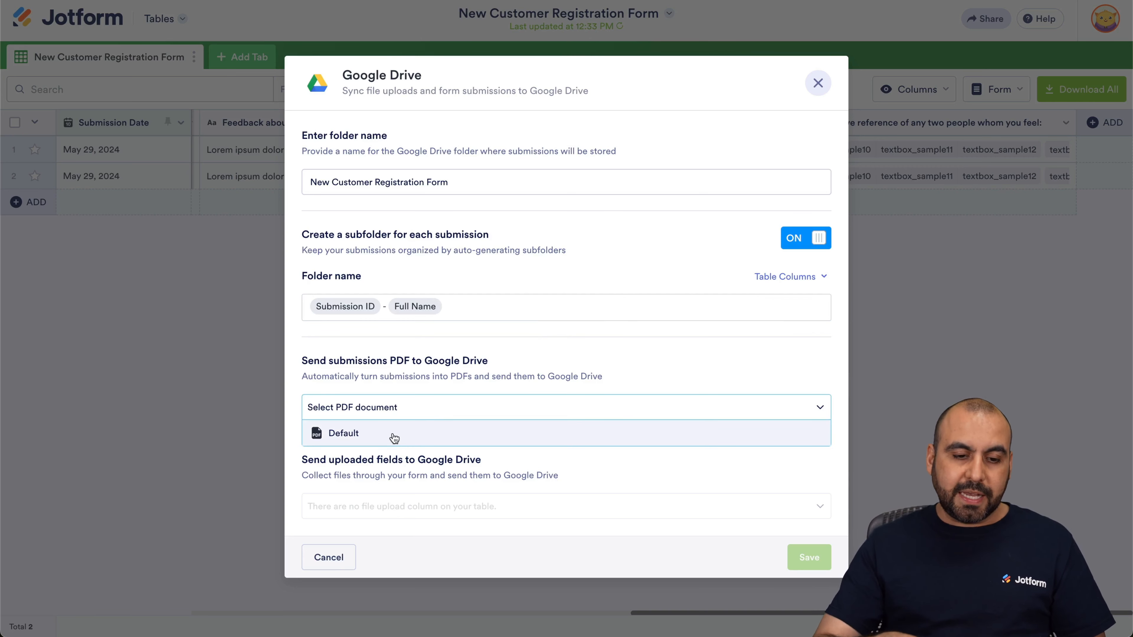
{"action": "left_click", "coordinate": [415, 437]}
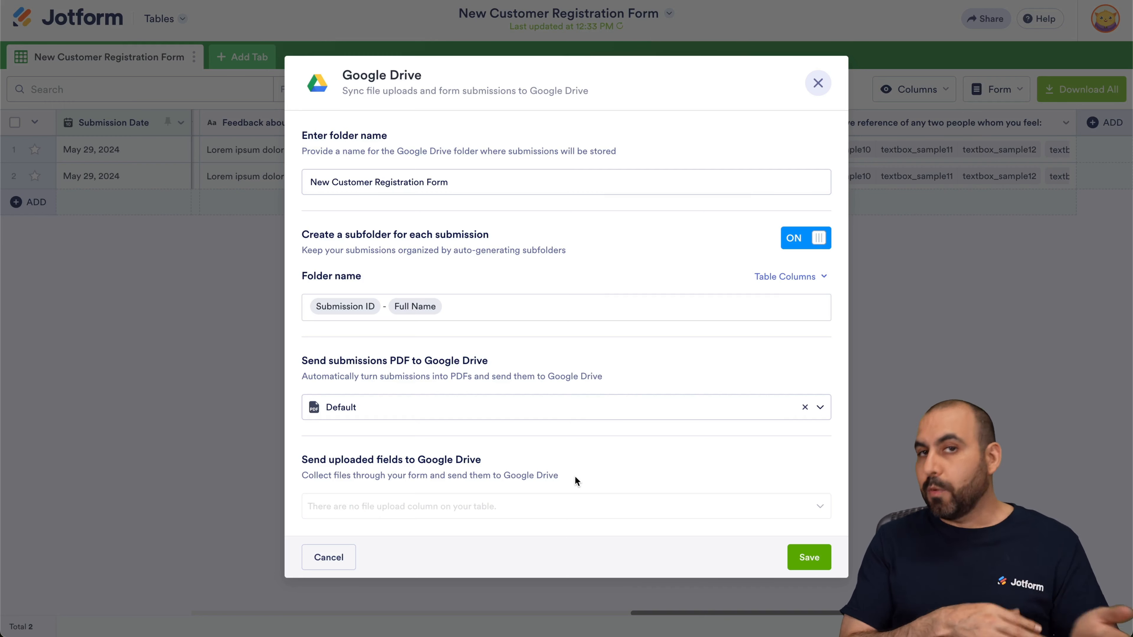
{"action": "left_click", "coordinate": [813, 553]}
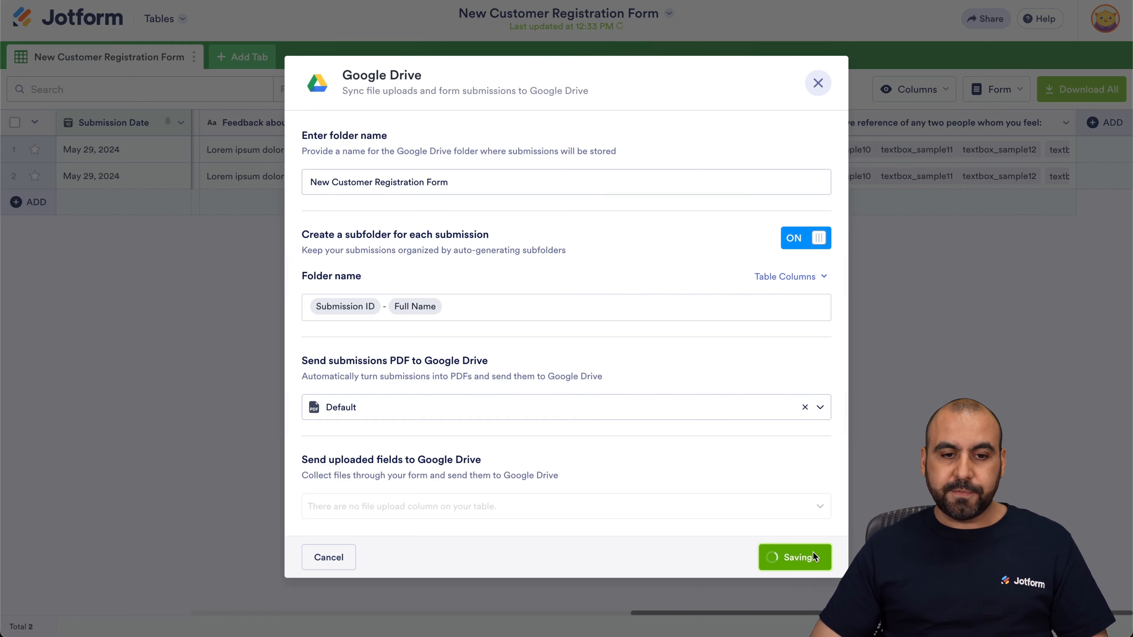
{"action": "left_click", "coordinate": [786, 417]}
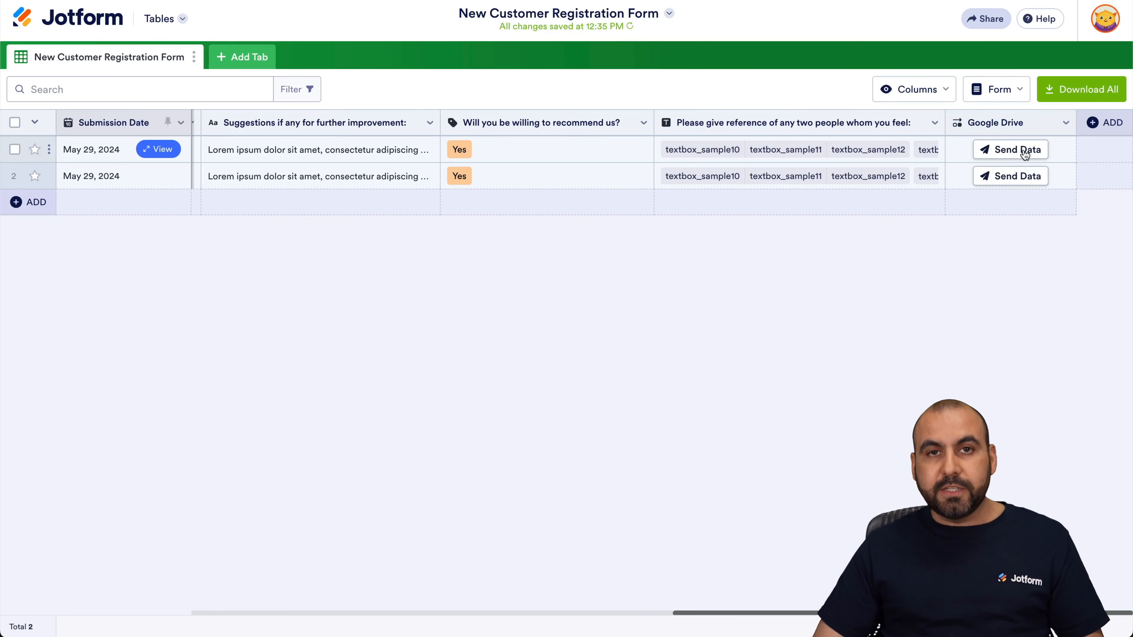
Send the first submission's data to Google Drive from its button column.
{"action": "left_click", "coordinate": [1065, 123]}
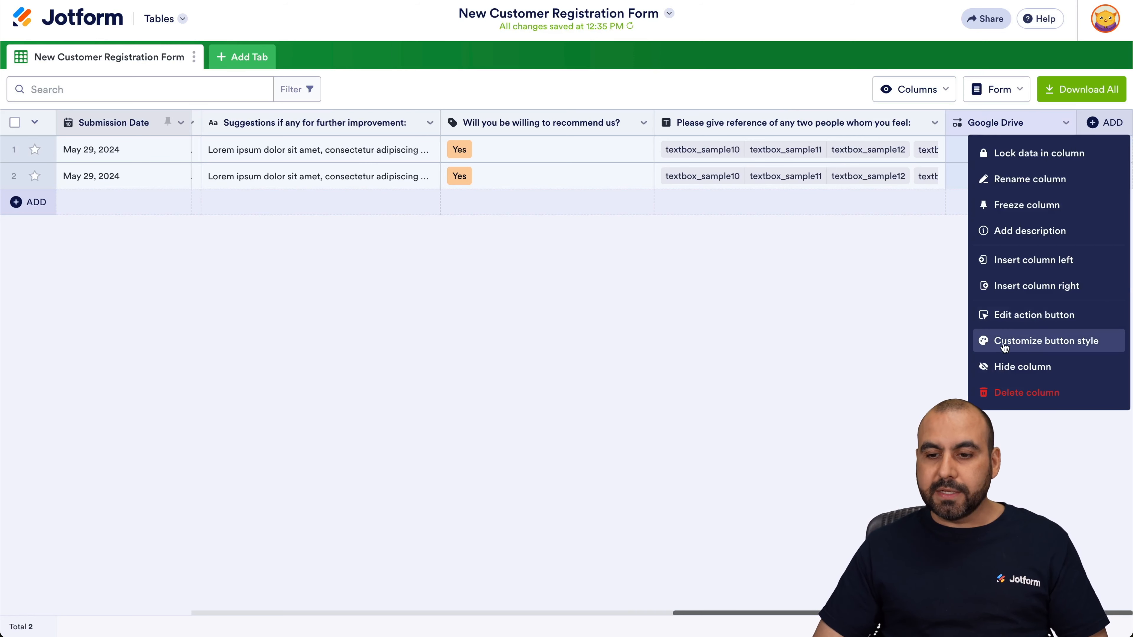
{"action": "left_click", "coordinate": [871, 274]}
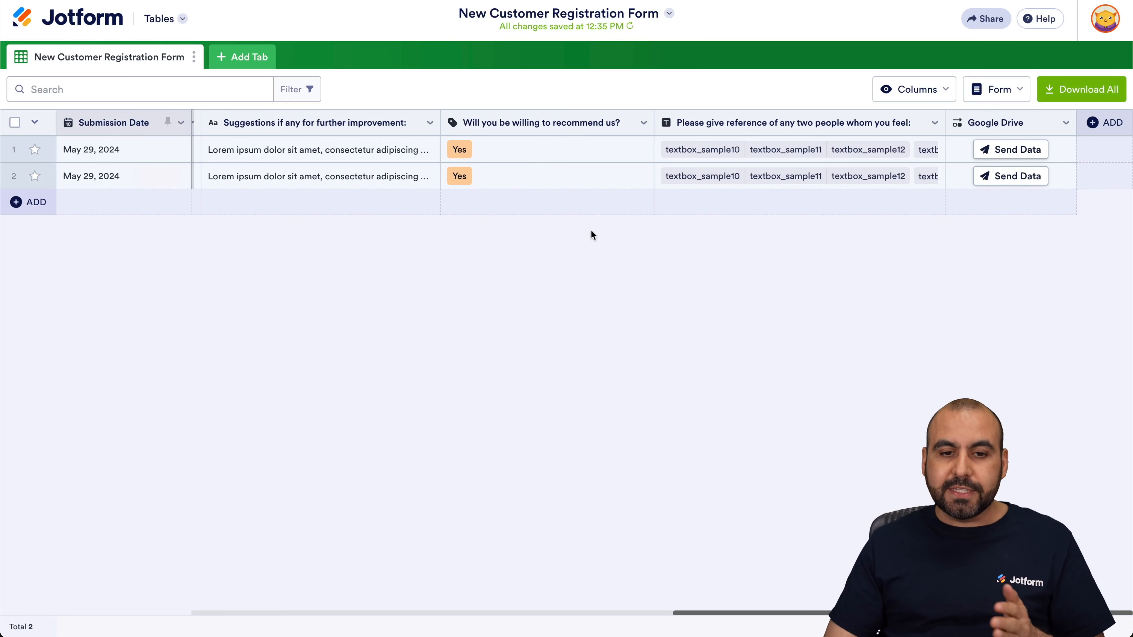
{"action": "scroll", "coordinate": [478, 159], "scroll_direction": "left", "scroll_amount": 15}
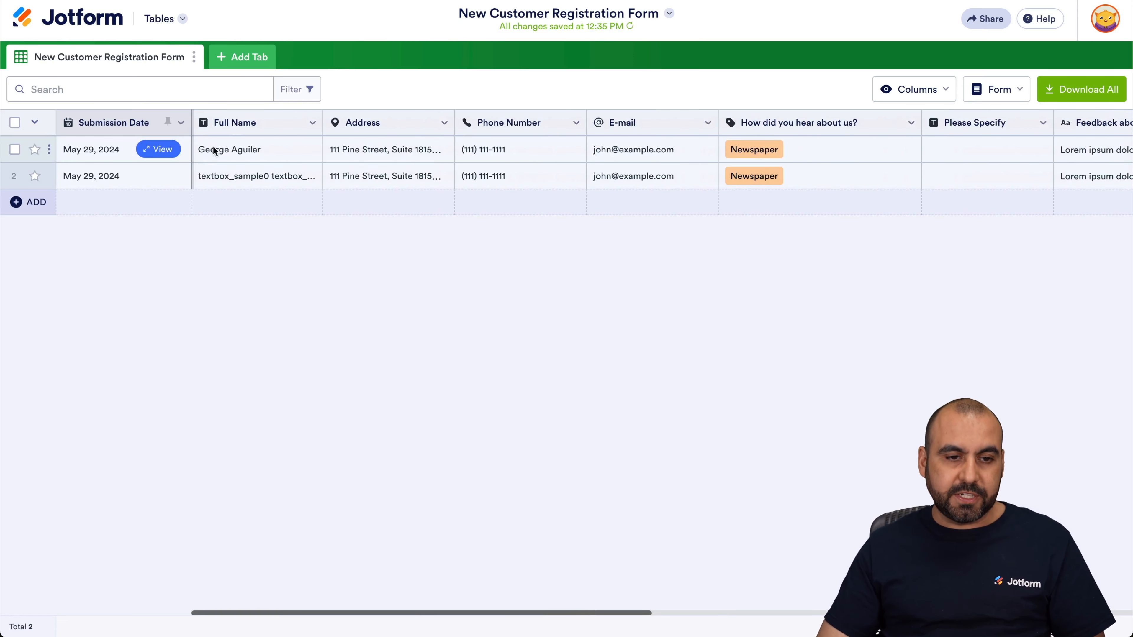
{"action": "scroll", "coordinate": [379, 142], "scroll_direction": "right", "scroll_amount": 15}
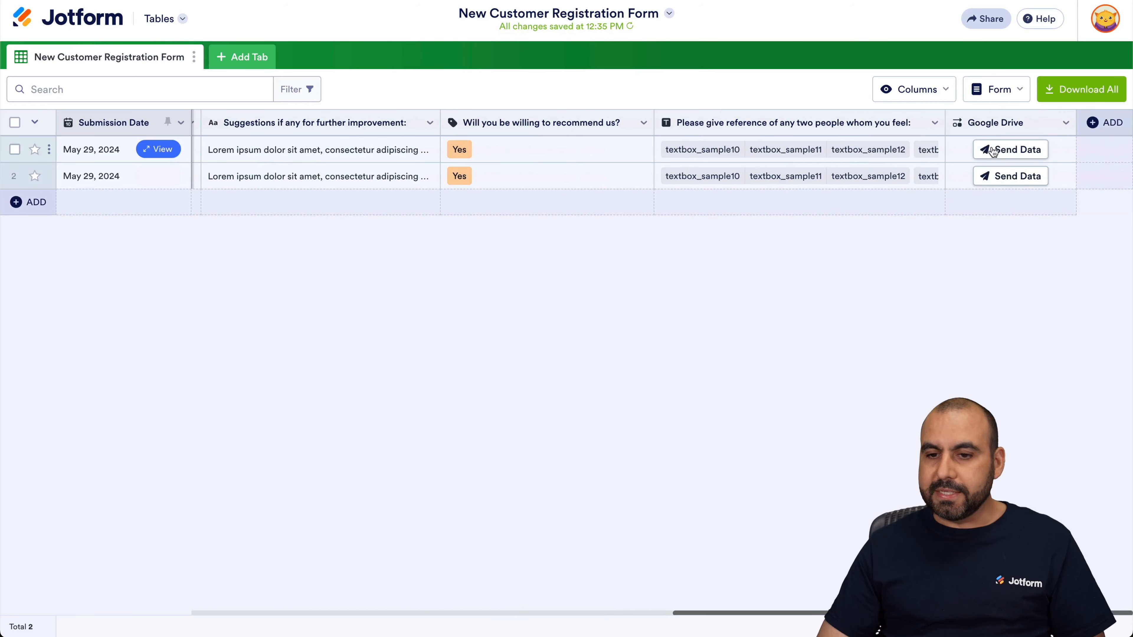
{"action": "left_click", "coordinate": [1010, 149]}
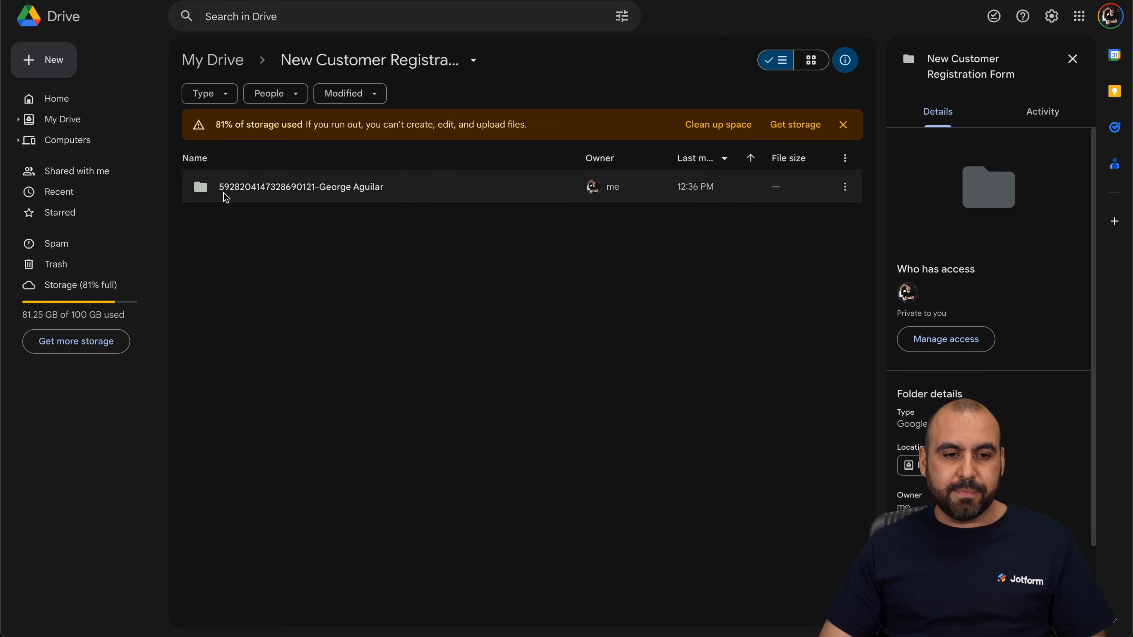
In Google Drive, open the new submission subfolder and view the PDF inside it.
{"action": "double_click", "coordinate": [328, 187]}
{"action": "left_click", "coordinate": [305, 193]}
{"action": "double_click", "coordinate": [305, 193]}
{"action": "scroll", "coordinate": [576, 383], "scroll_direction": "down", "scroll_amount": 5}
{"action": "scroll", "coordinate": [576, 383], "scroll_direction": "up", "scroll_amount": 5}
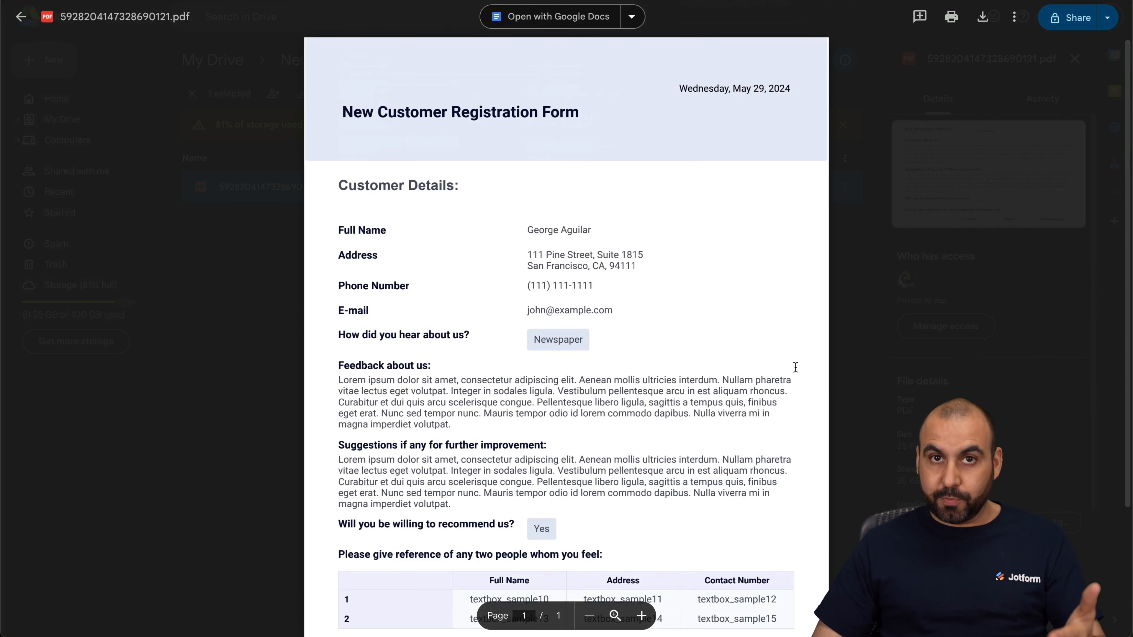
Close the PDF preview and send the second submission's data to Google Drive from its button column.
{"action": "left_click", "coordinate": [877, 259]}
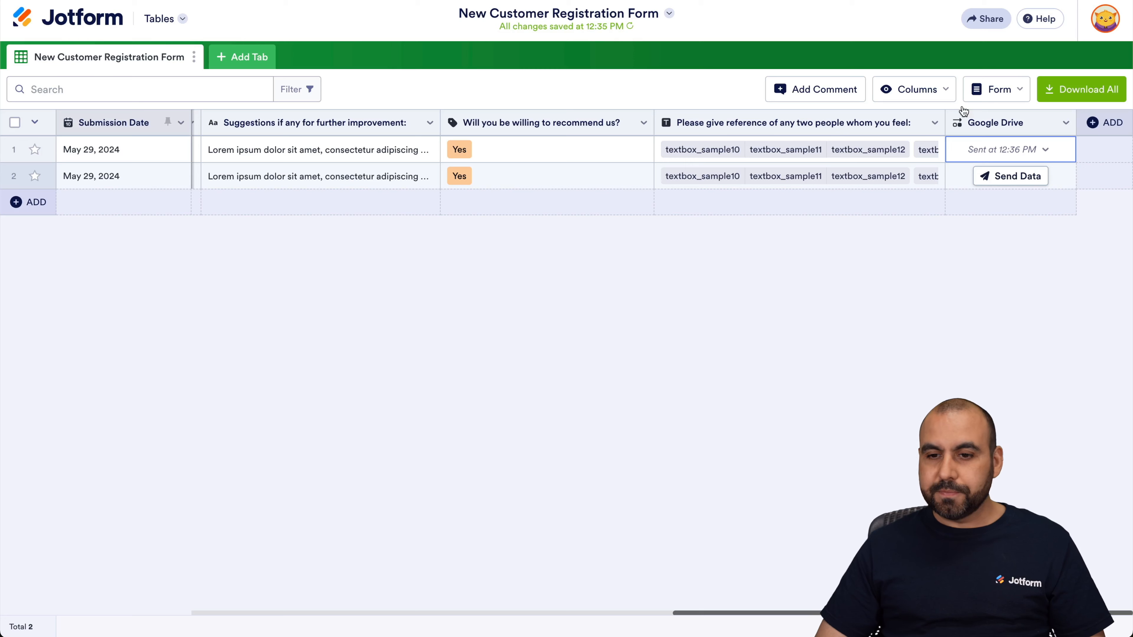
{"action": "left_click", "coordinate": [1035, 176]}
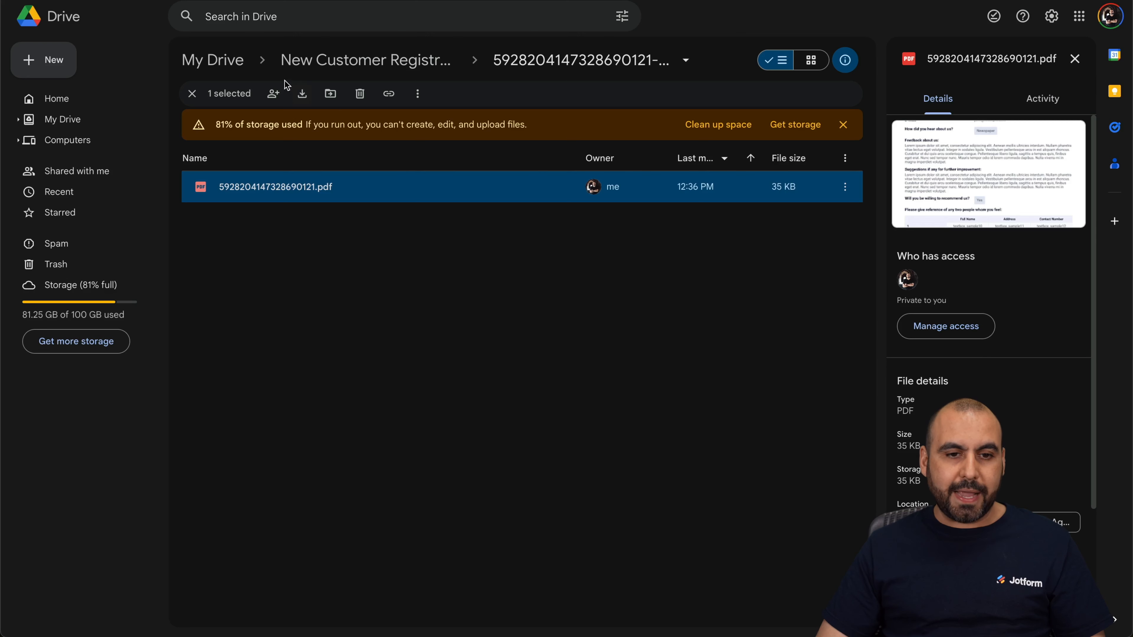
In Google Drive, open the second submission's subfolder and view the PDF inside it.
{"action": "left_click", "coordinate": [407, 63]}
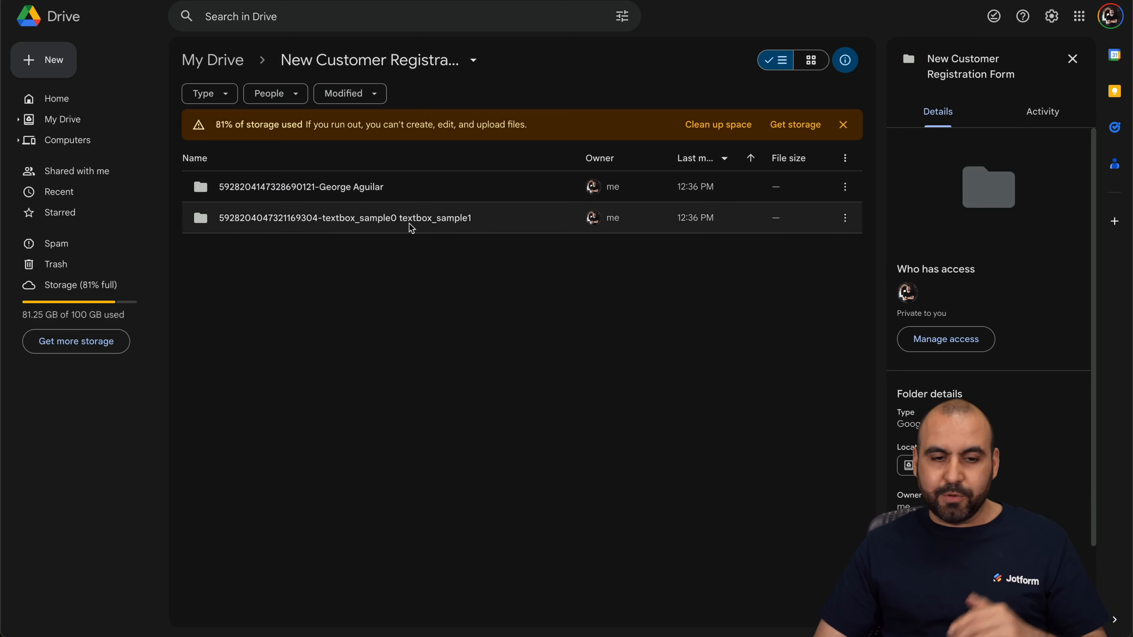
{"action": "double_click", "coordinate": [336, 220]}
{"action": "double_click", "coordinate": [324, 195]}
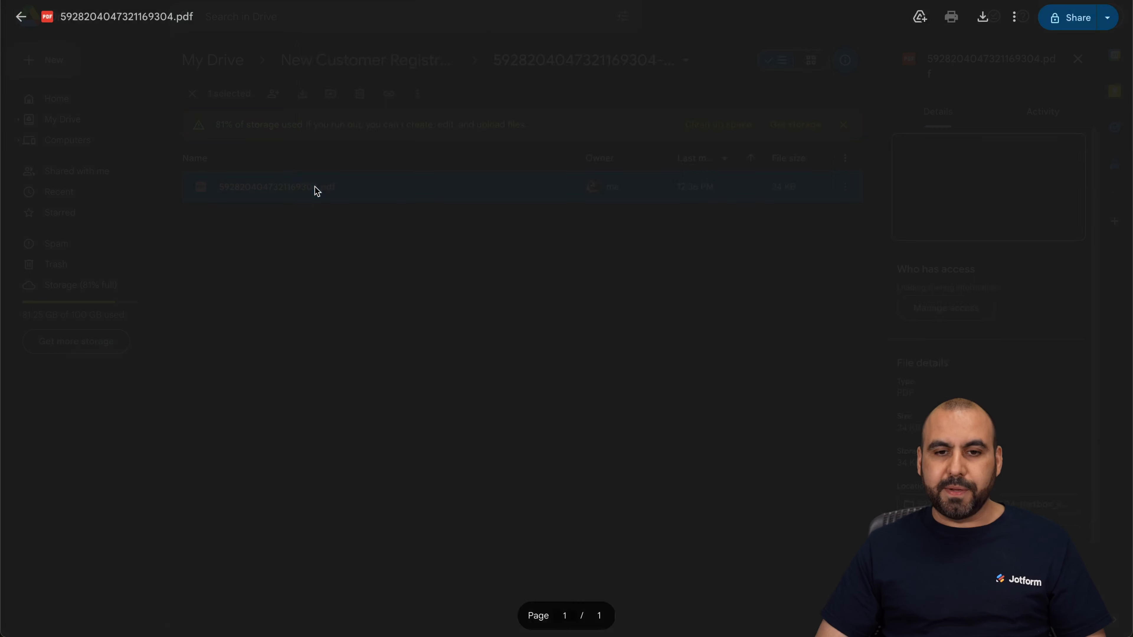
{"action": "scroll", "coordinate": [554, 457], "scroll_direction": "down", "scroll_amount": 5}
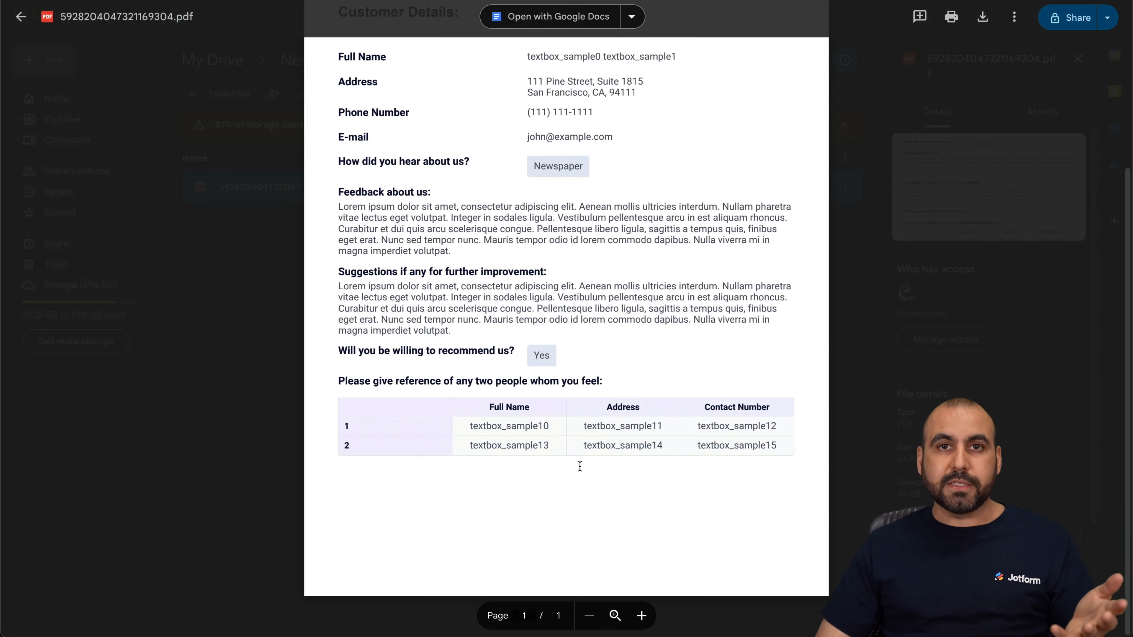
{"action": "scroll", "coordinate": [579, 466], "scroll_direction": "up", "scroll_amount": 5}
{"action": "left_click", "coordinate": [885, 278]}
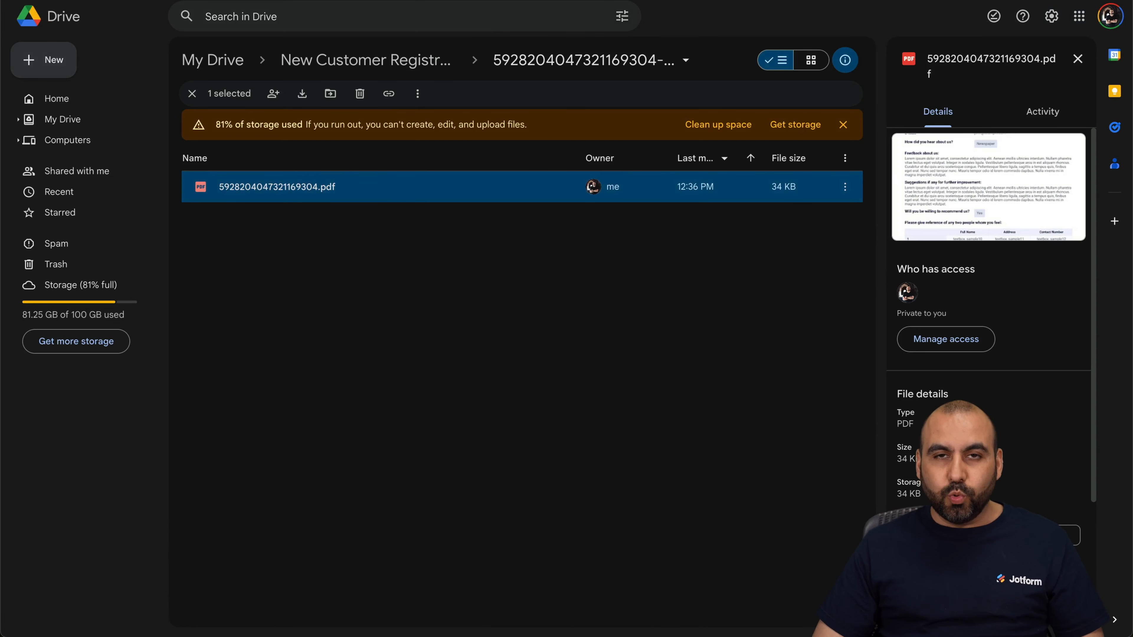